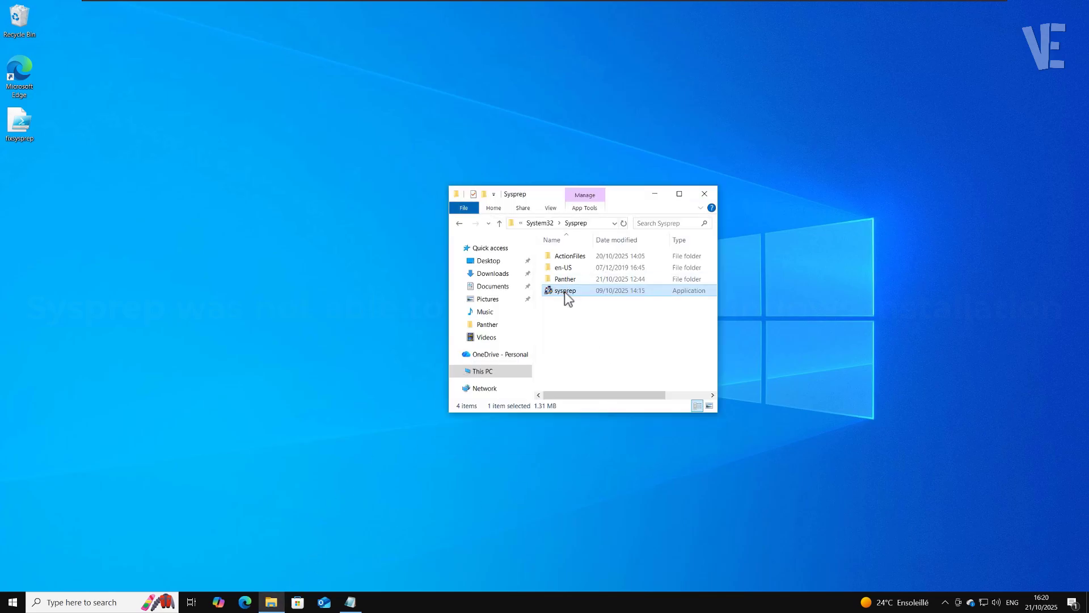
Run sysprep as administrator with Generalize and Shutdown, then move the validation error aside.
right_click(564, 292)
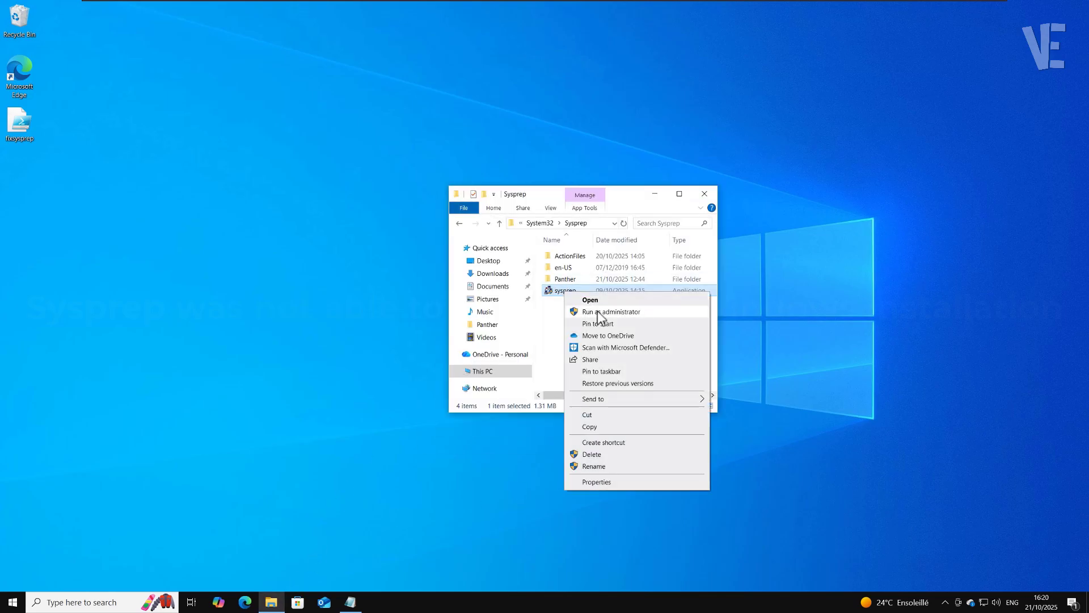
left_click(597, 312)
left_click(485, 295)
left_click(486, 324)
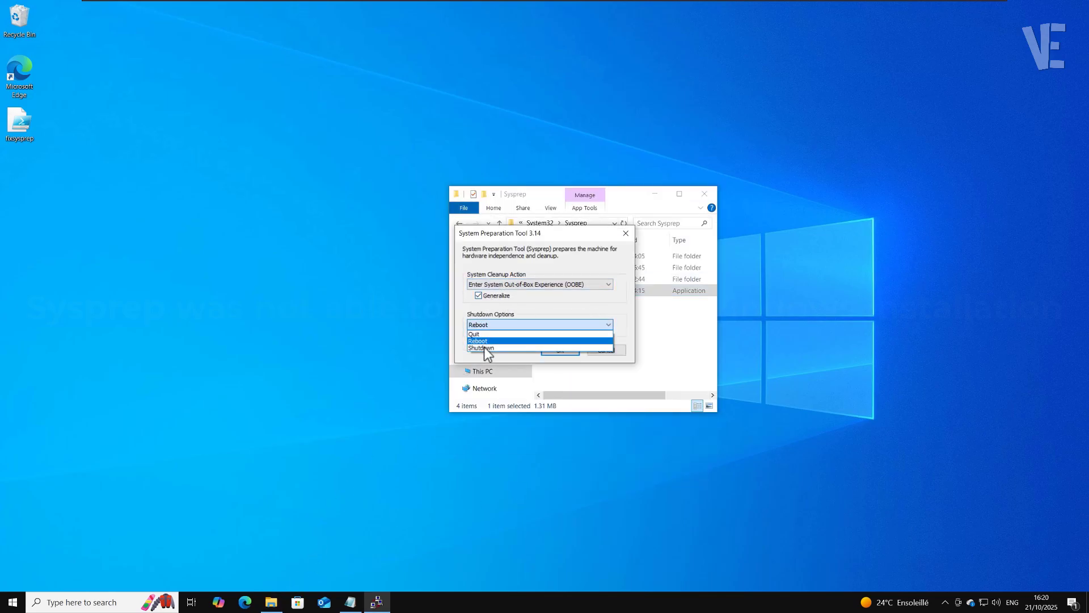
left_click(560, 351)
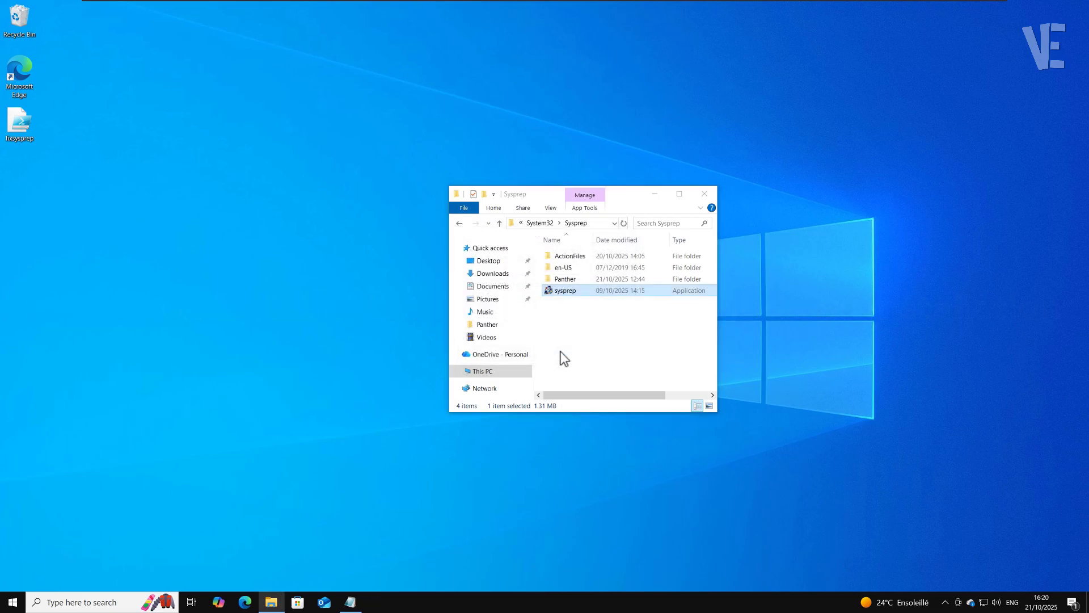
left_click_drag(535, 273, 676, 276)
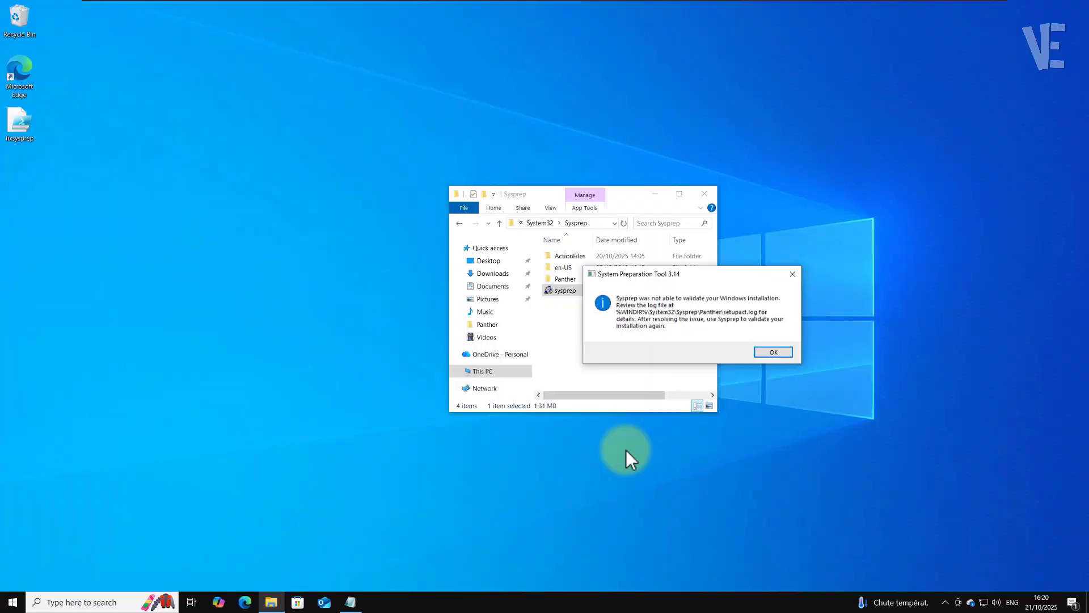
Dismiss the Sysprep error and open setupact from the Panther folder in Notepad.
left_click(775, 349)
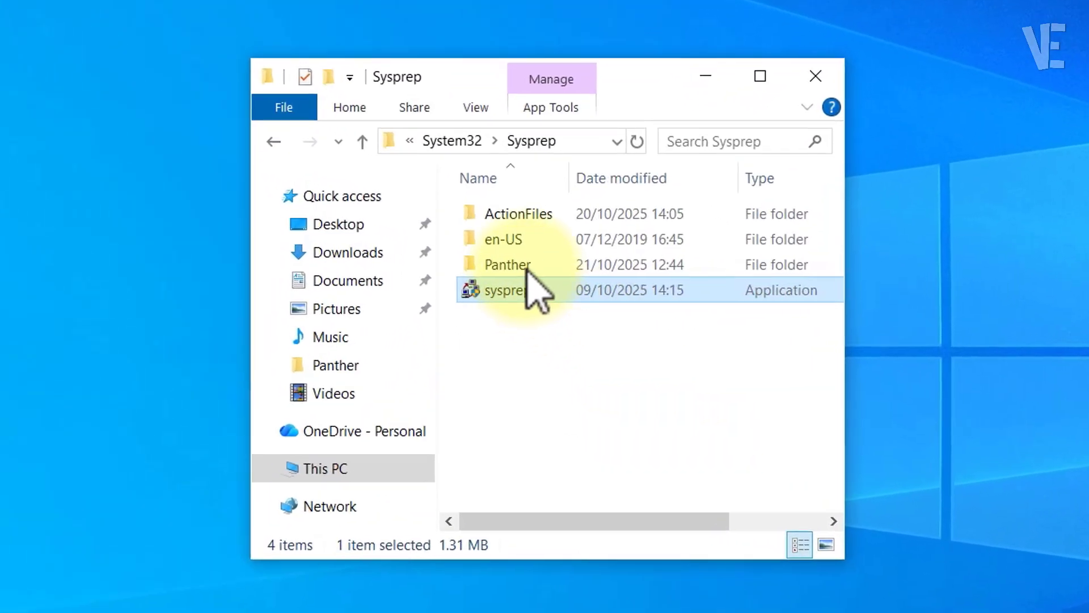
left_click(521, 264)
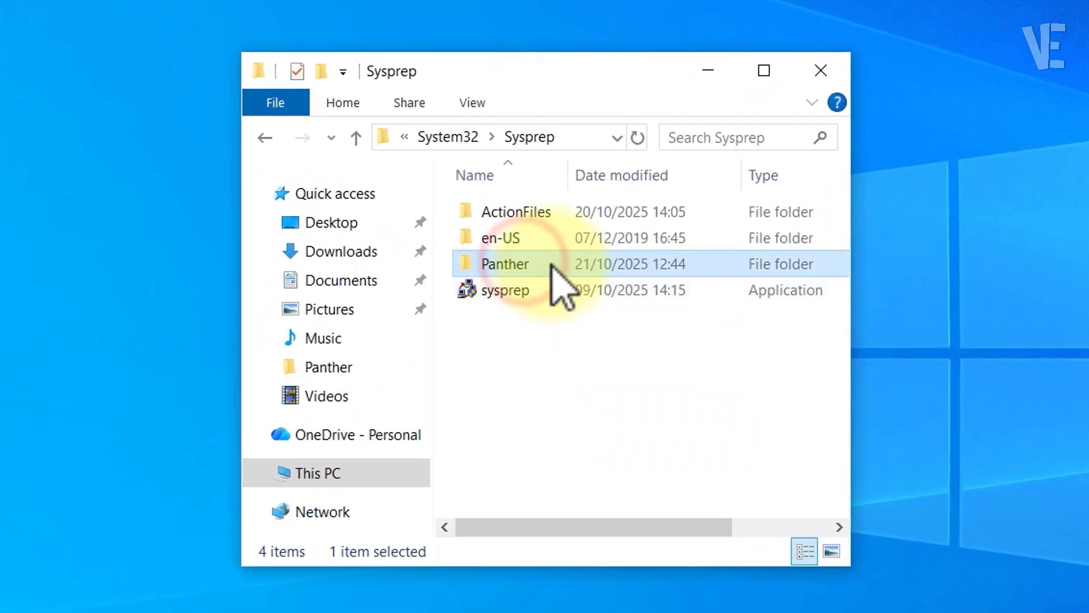
double_click(523, 266)
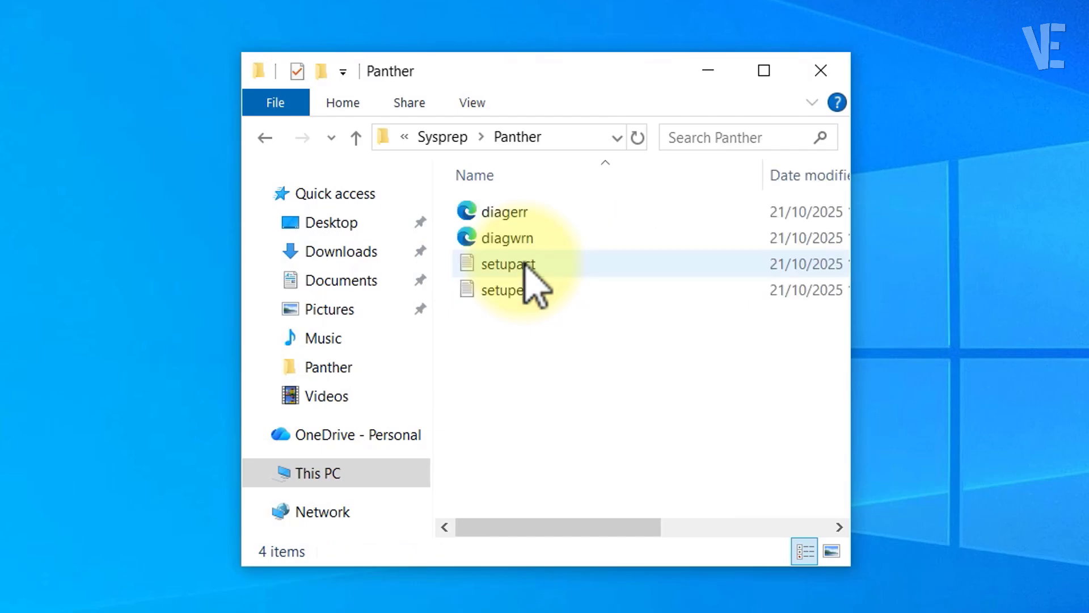
double_click(511, 265)
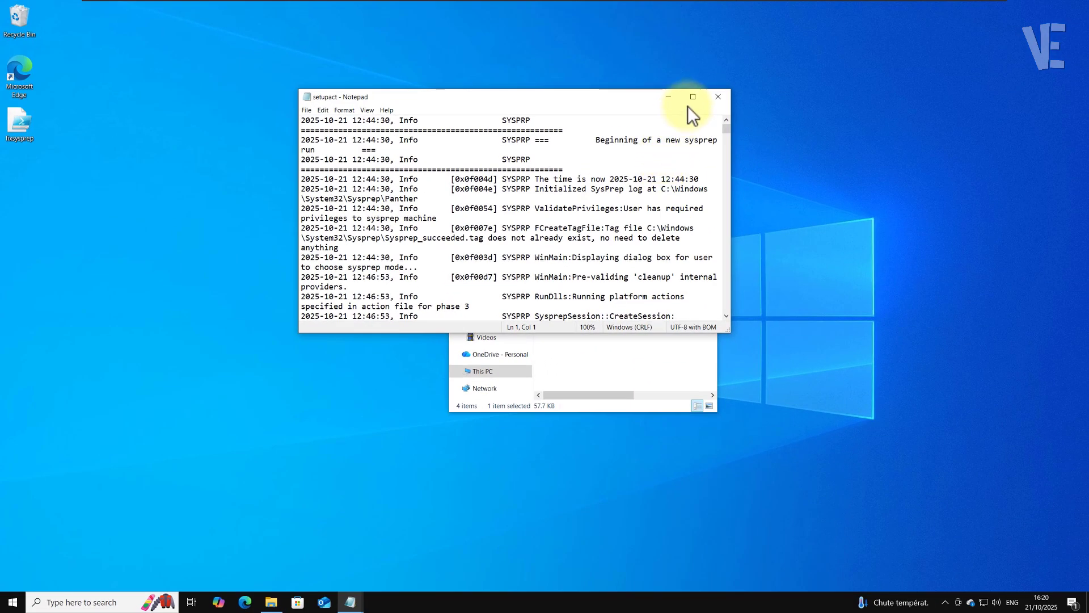
Maximize the setupact log and find the error about the CrossDevice package.
left_click(694, 97)
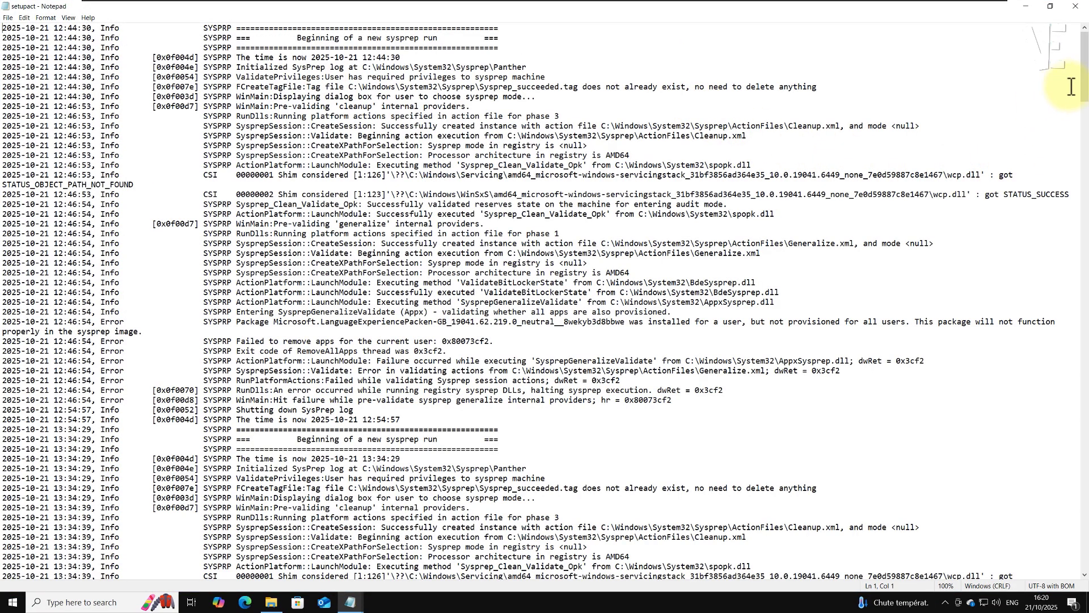
left_click_drag(1087, 72, 1086, 240)
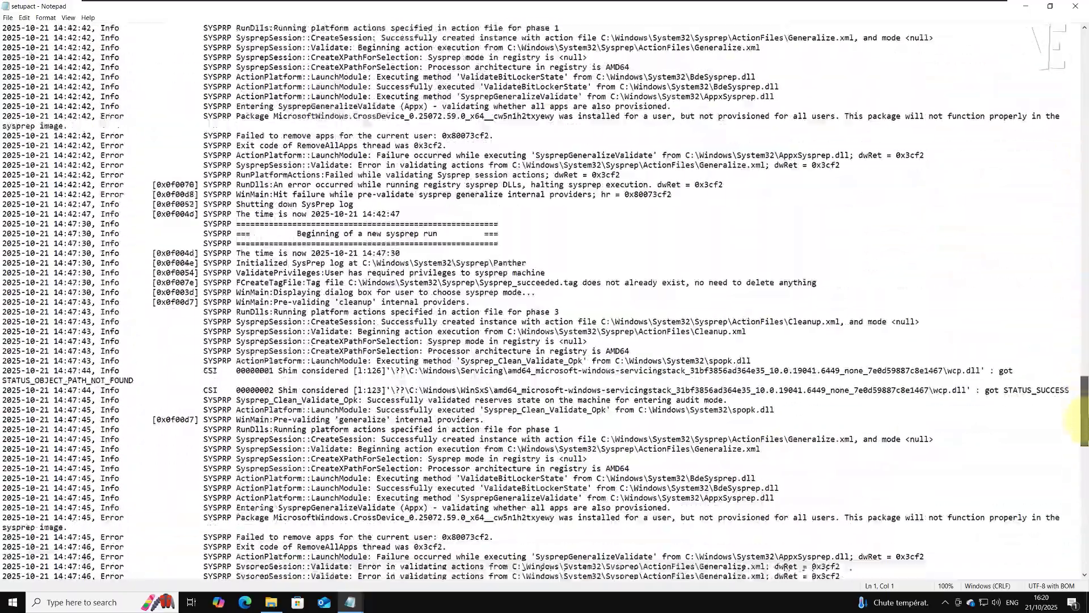
left_click_drag(1085, 243, 1084, 545)
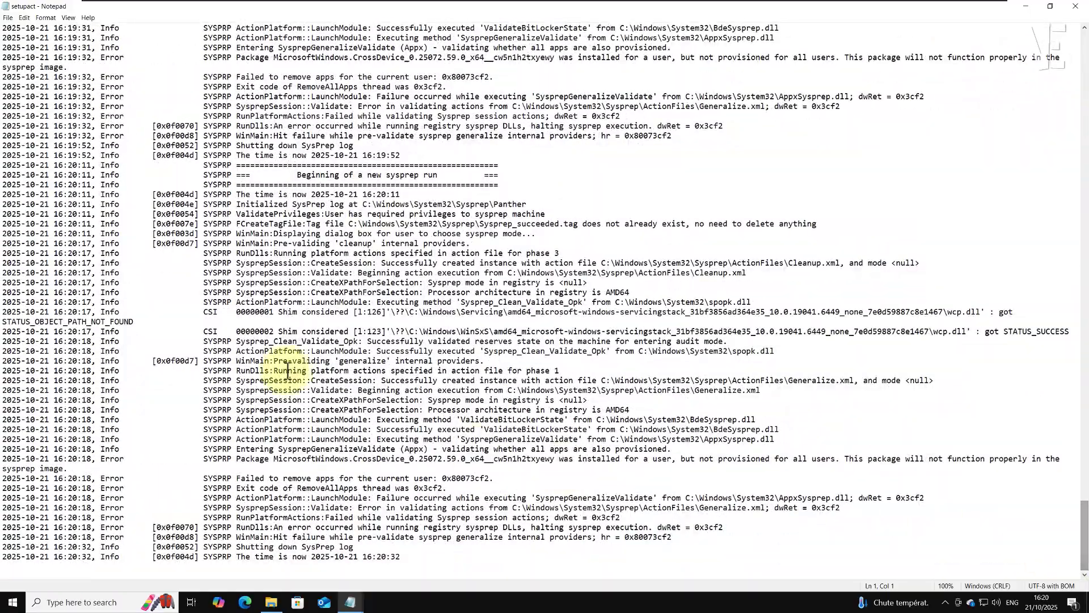
scroll(165, 280, "up", 1)
scroll(166, 281, "up", 1)
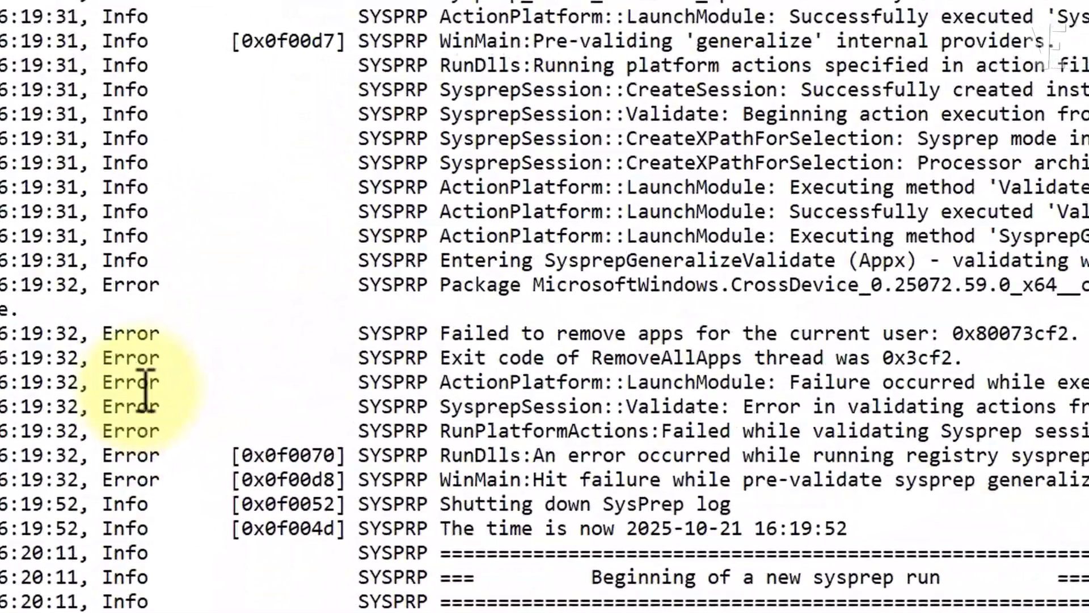
scroll(146, 373, "up", 1)
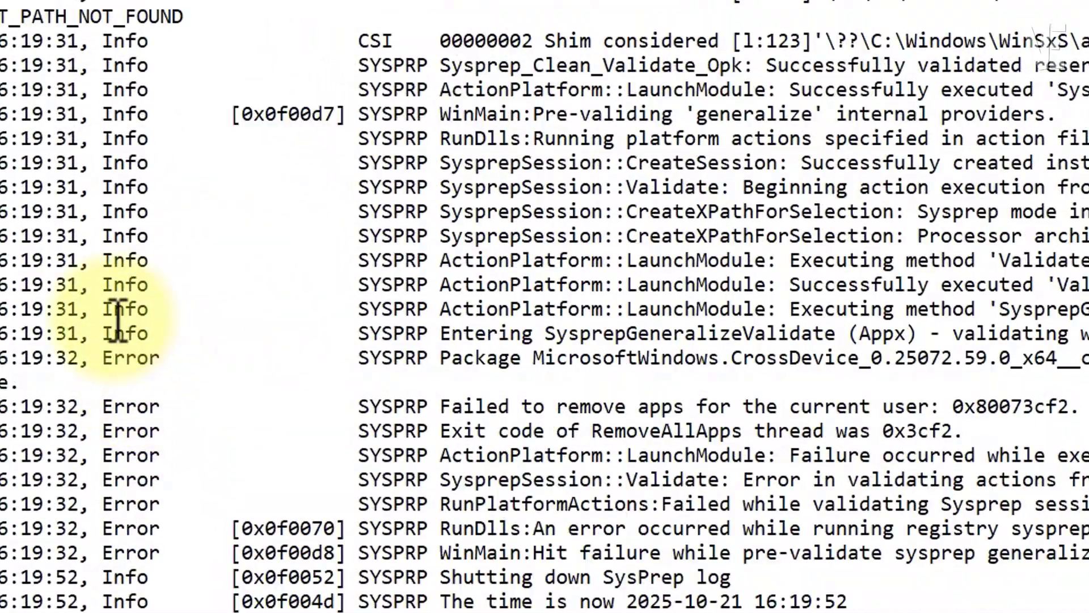
left_click_drag(103, 328, 191, 365)
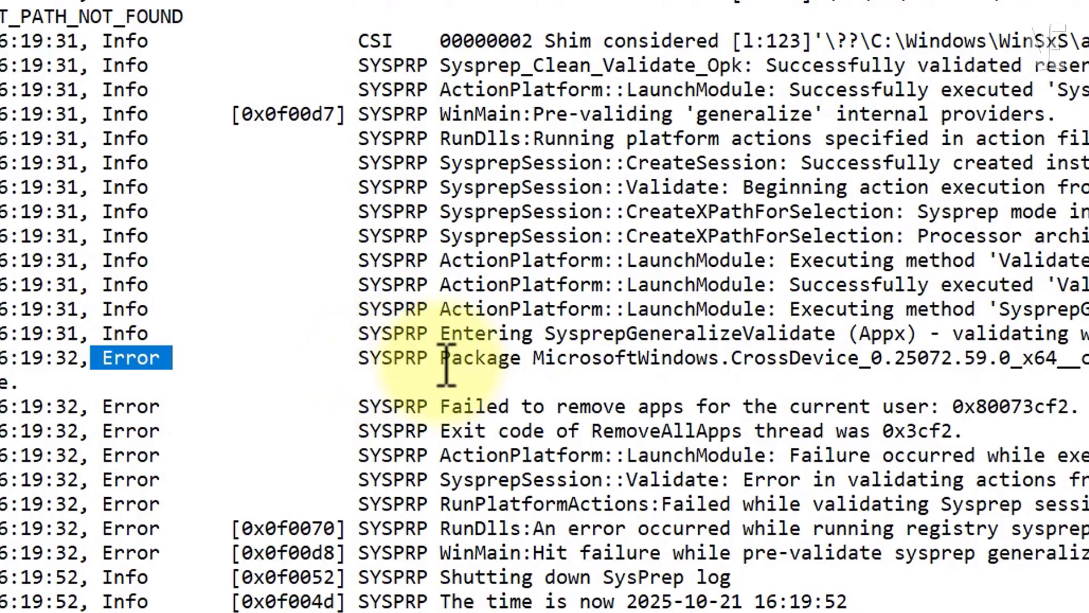
left_click_drag(442, 361, 1083, 365)
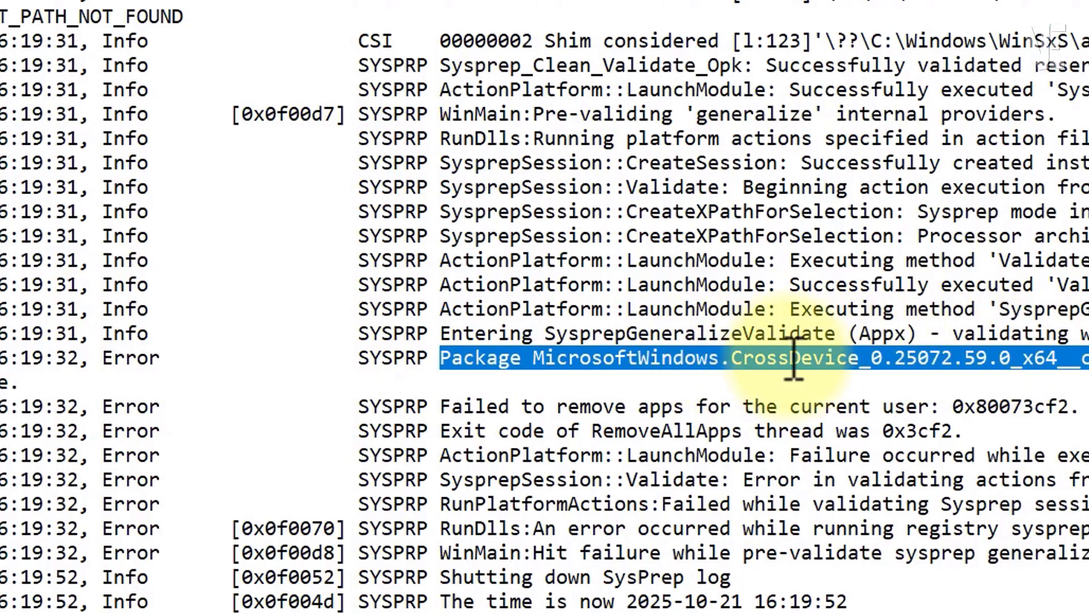
left_click(481, 366)
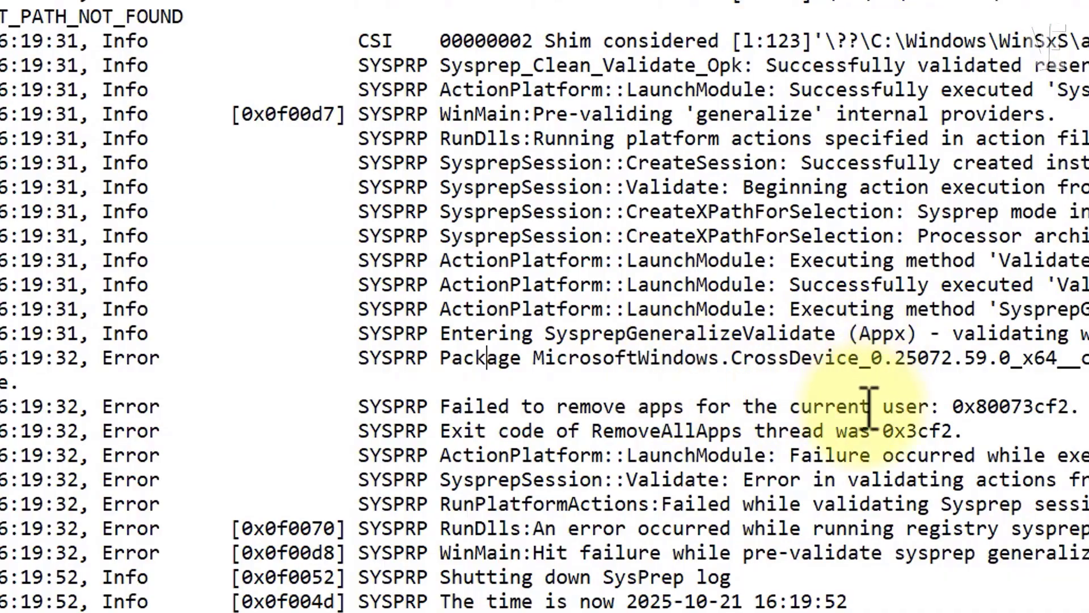
Copy the package name MicrosoftWindows.CrossDevice and minimize the log.
left_click_drag(859, 362, 545, 367)
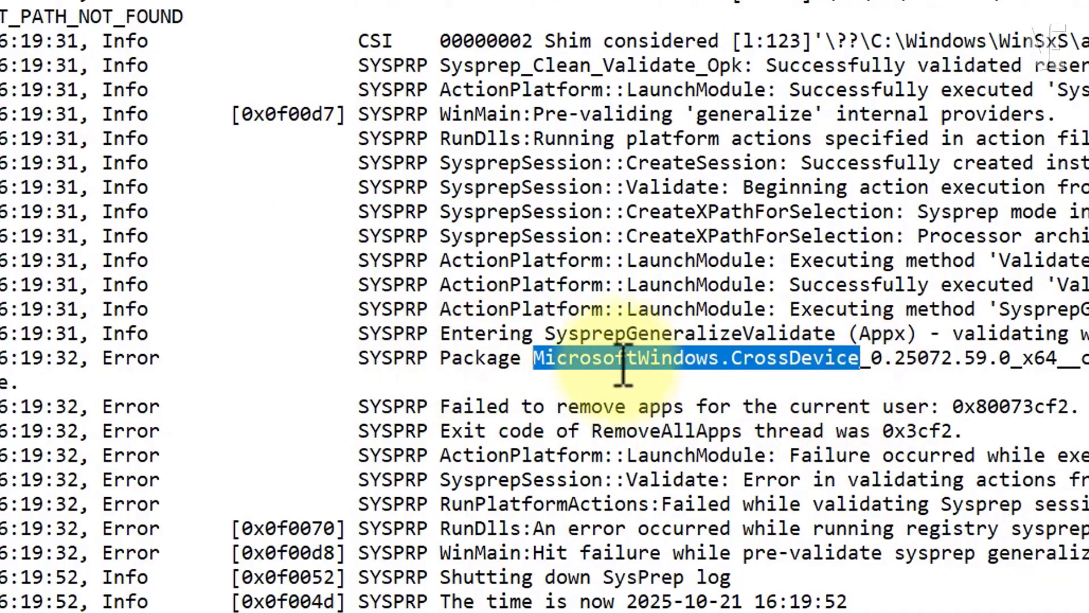
right_click(634, 361)
left_click(708, 434)
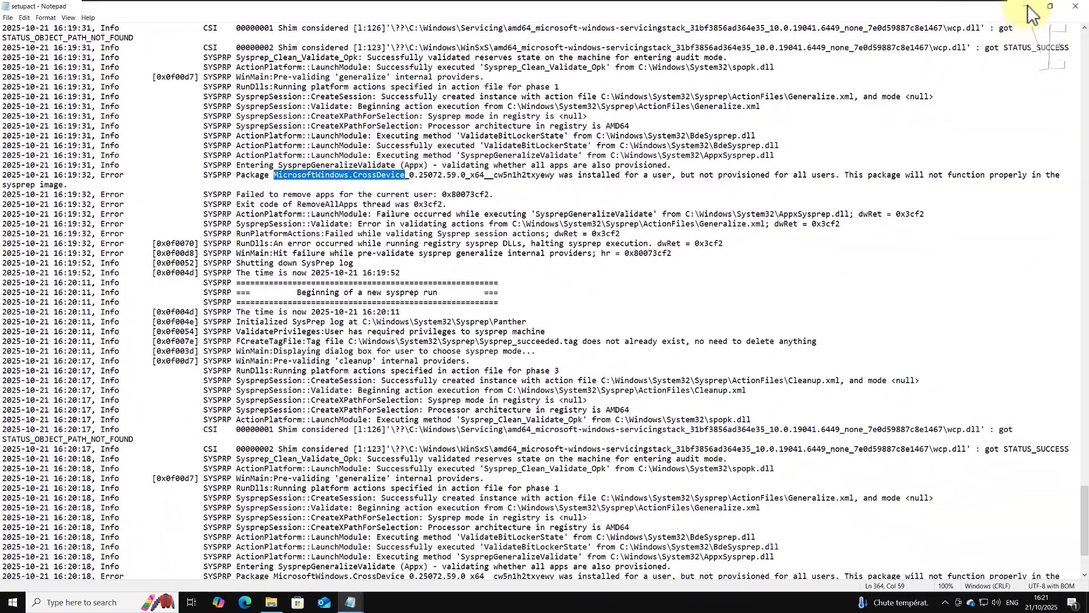
left_click(1028, 5)
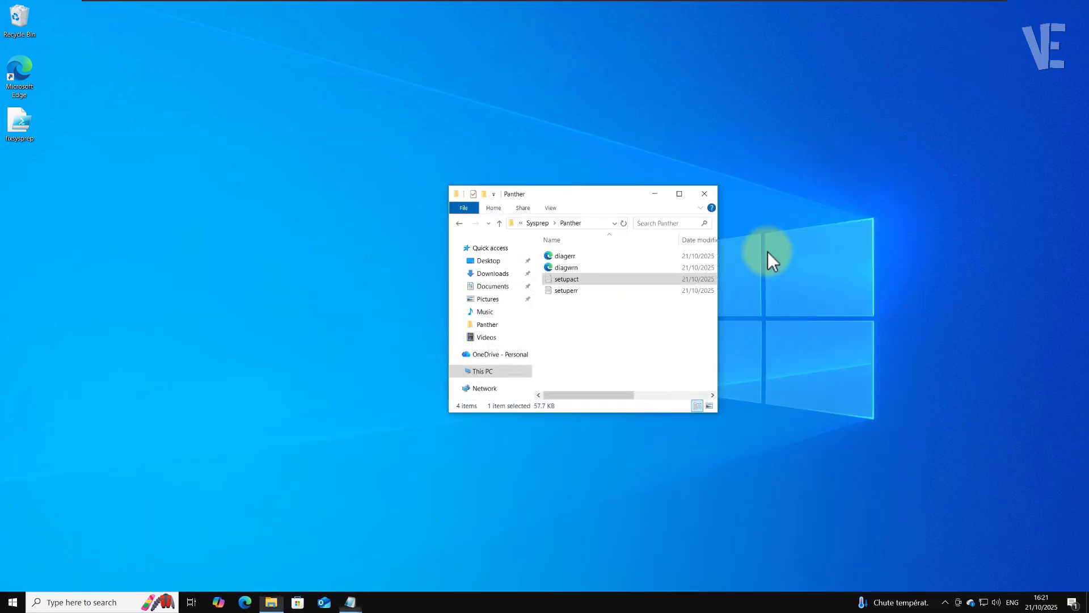
mouse_move(338, 607)
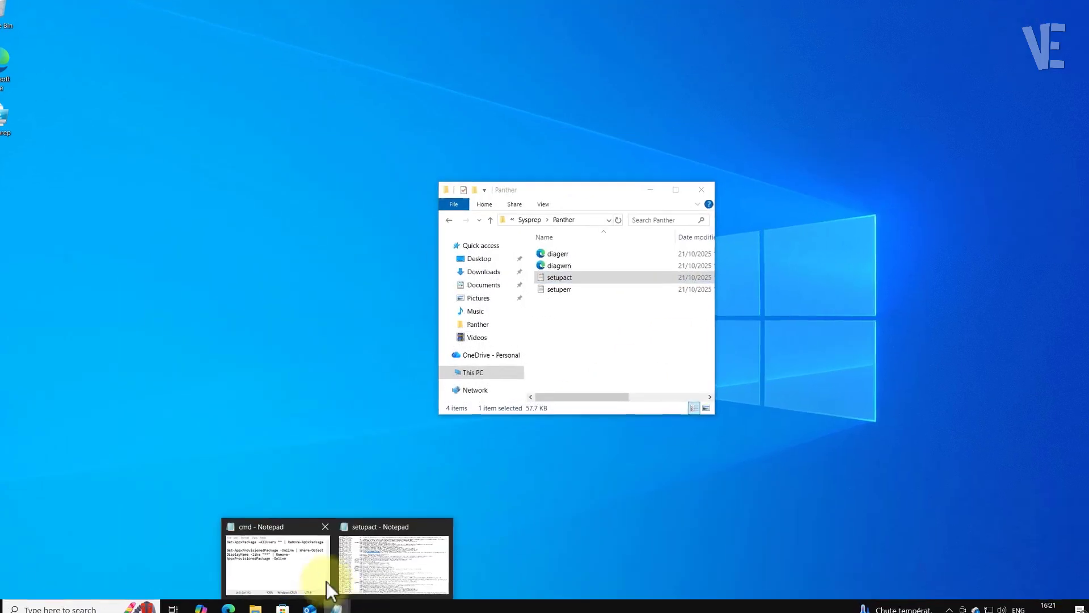
Paste MicrosoftWindows.CrossDevice into both PowerShell removal commands in the cmd notes.
left_click(314, 566)
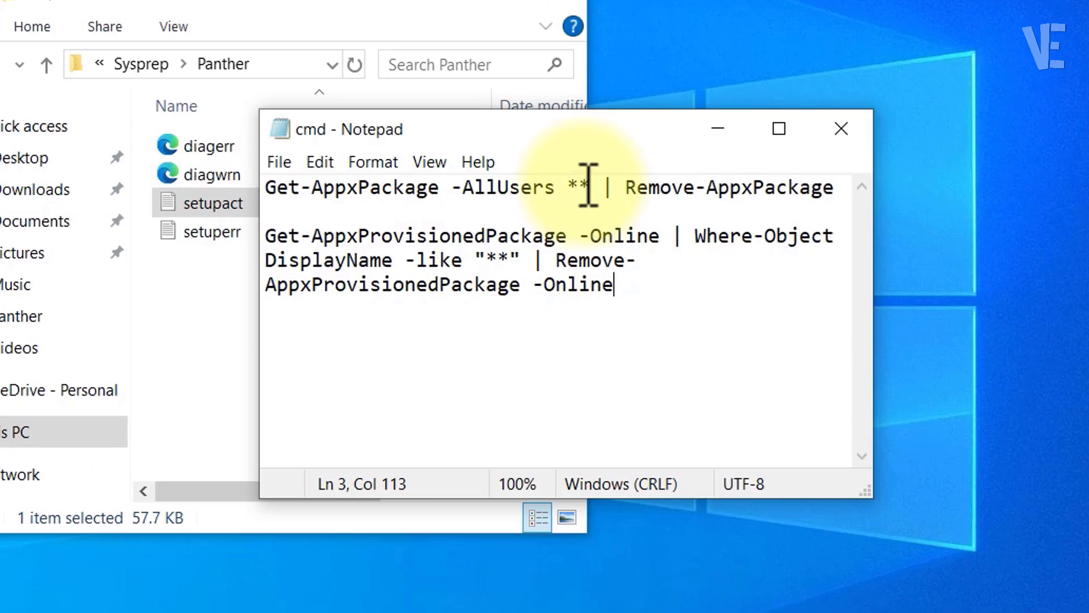
right_click(587, 186)
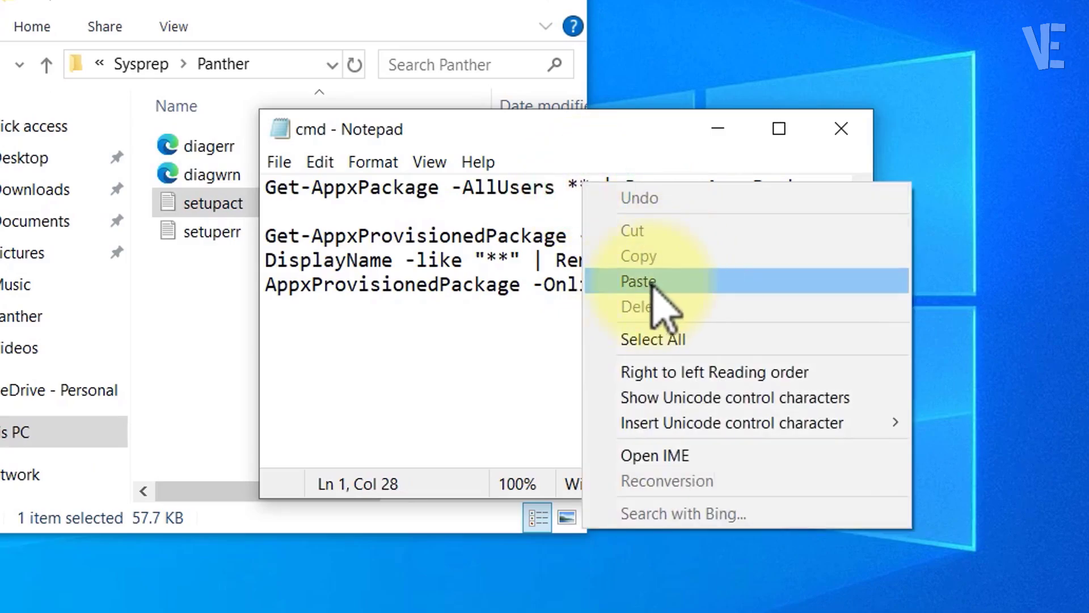
left_click(654, 286)
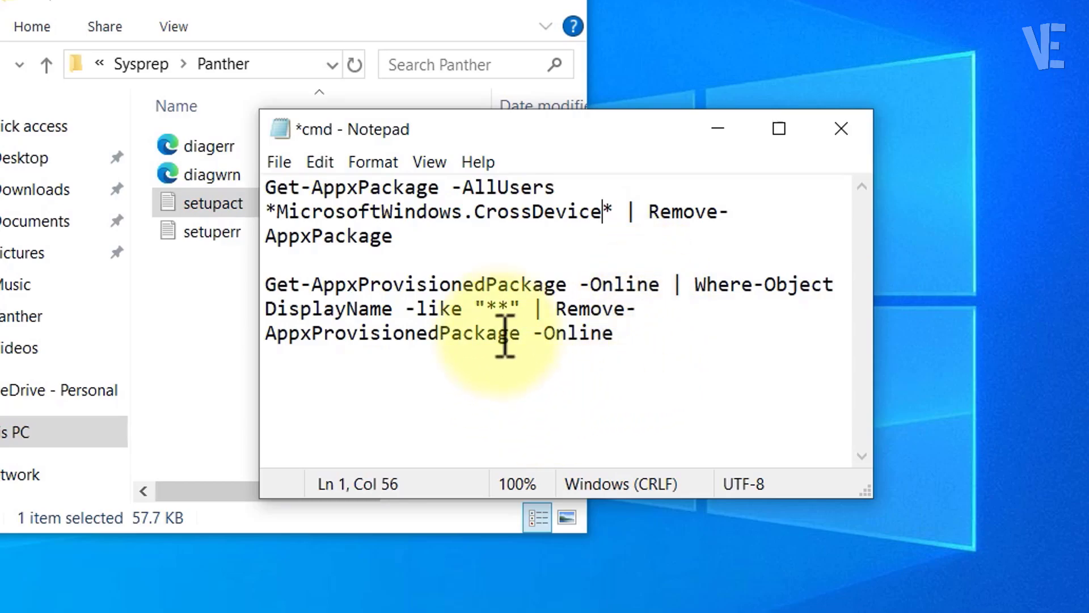
right_click(499, 315)
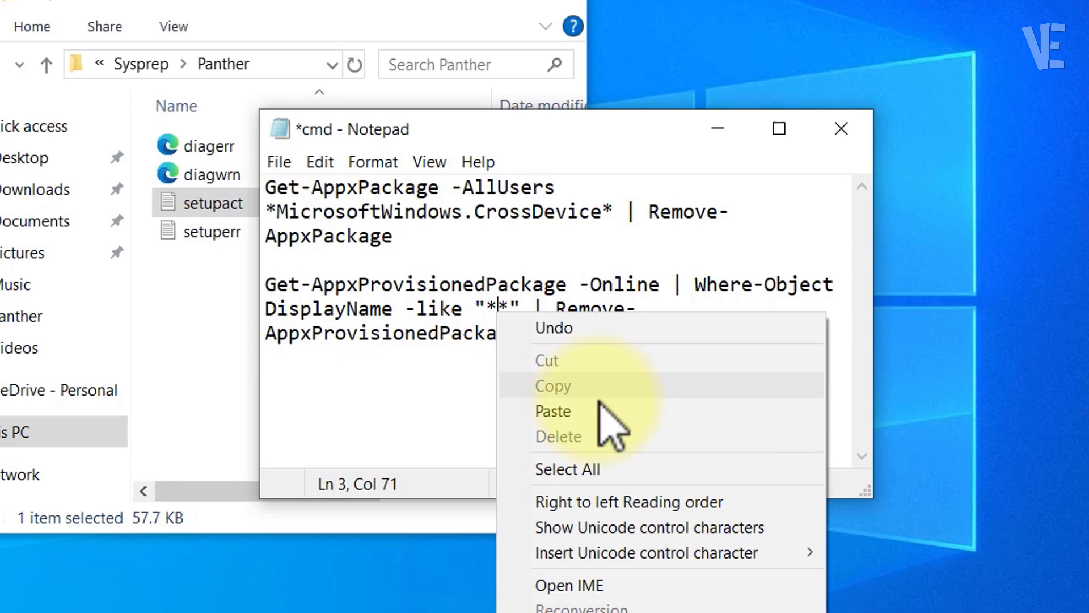
left_click(553, 412)
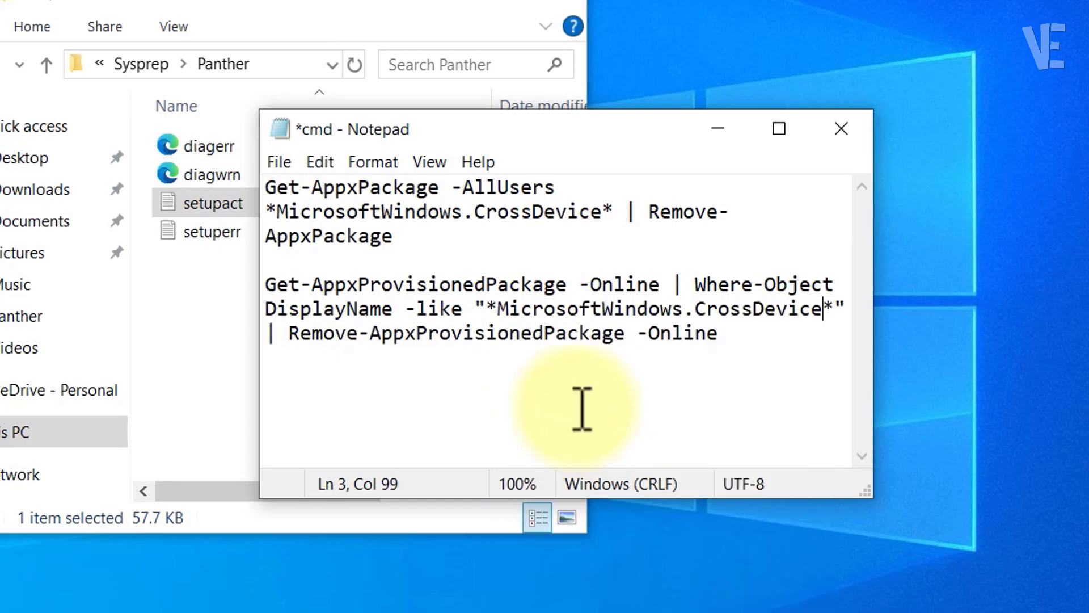
Copy the first Get-AppxPackage removal command.
left_click_drag(413, 238, 250, 184)
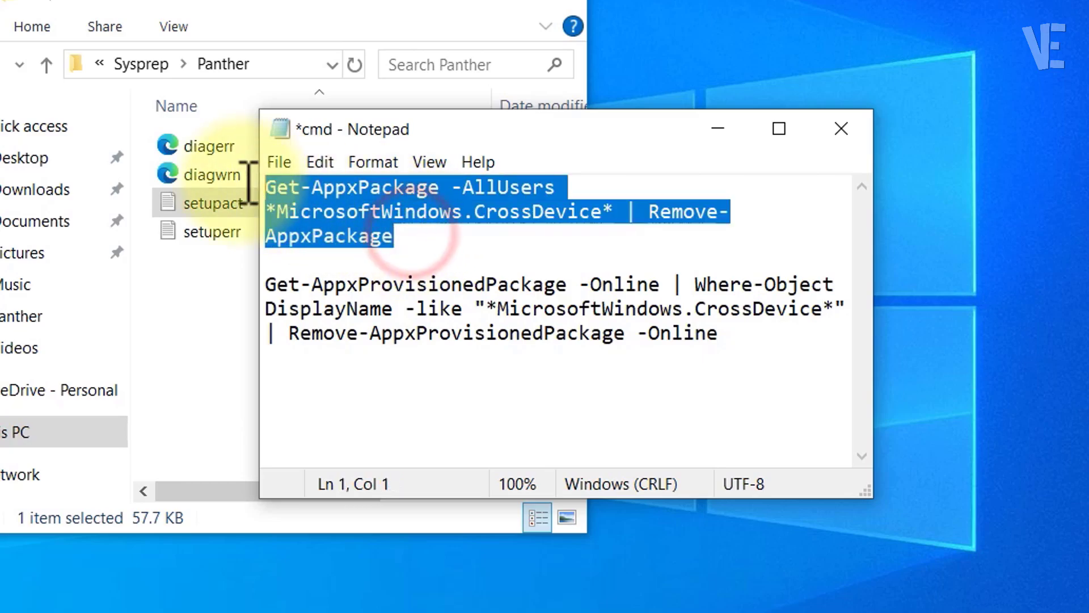
right_click(343, 201)
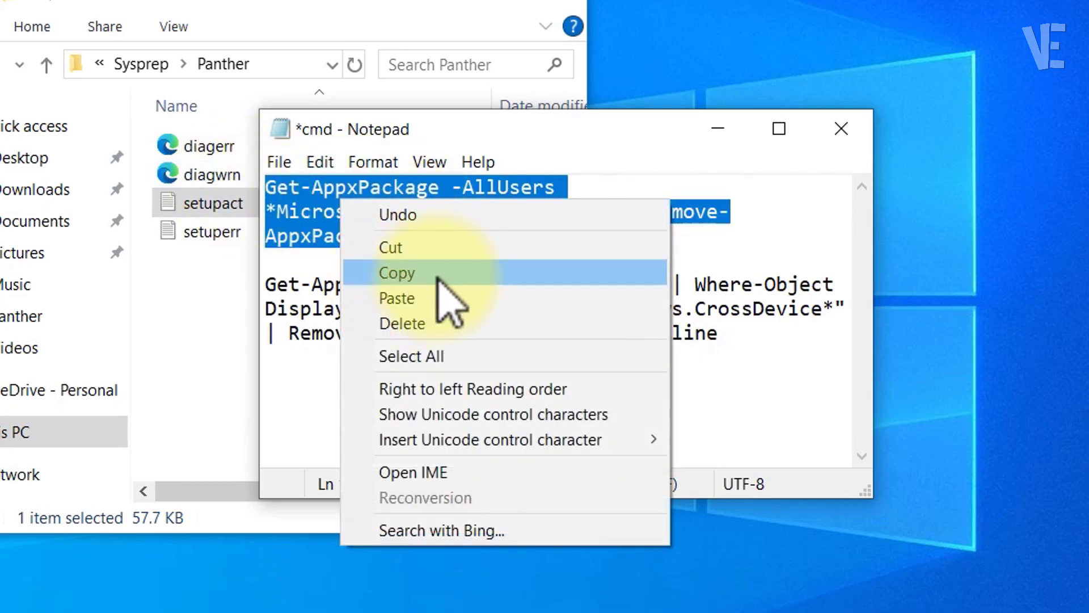
left_click(417, 273)
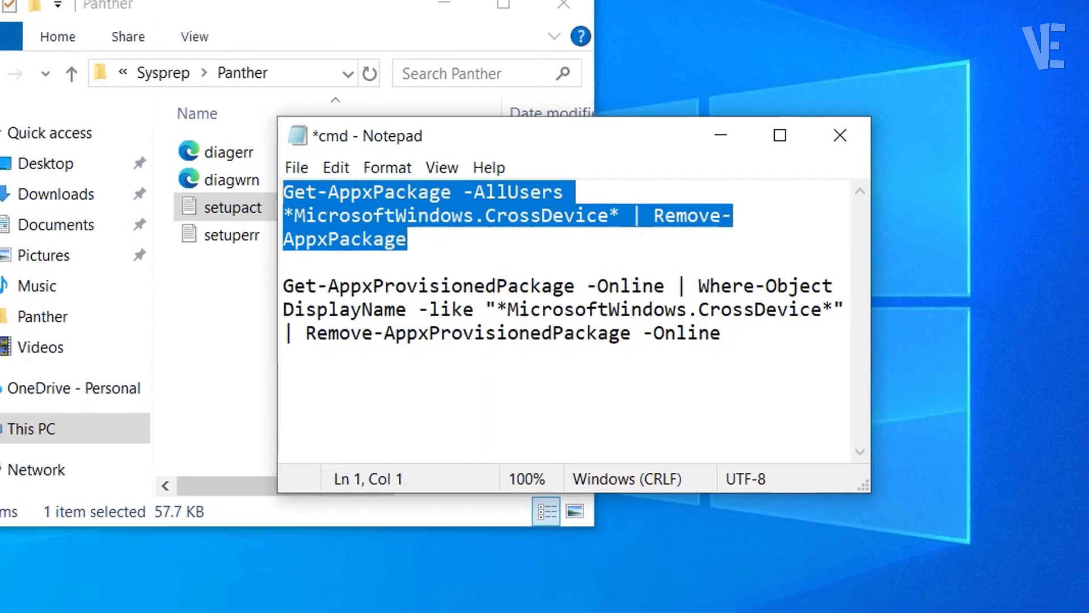
Launch Windows PowerShell from search as Administrator, approving the UAC prompt.
left_click(82, 601)
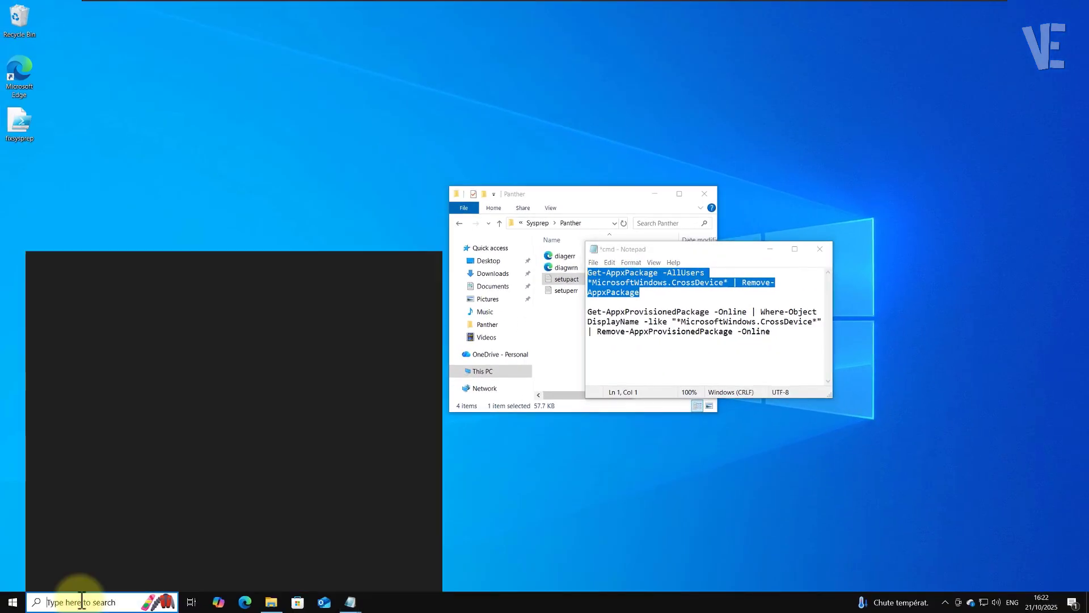
type("powers")
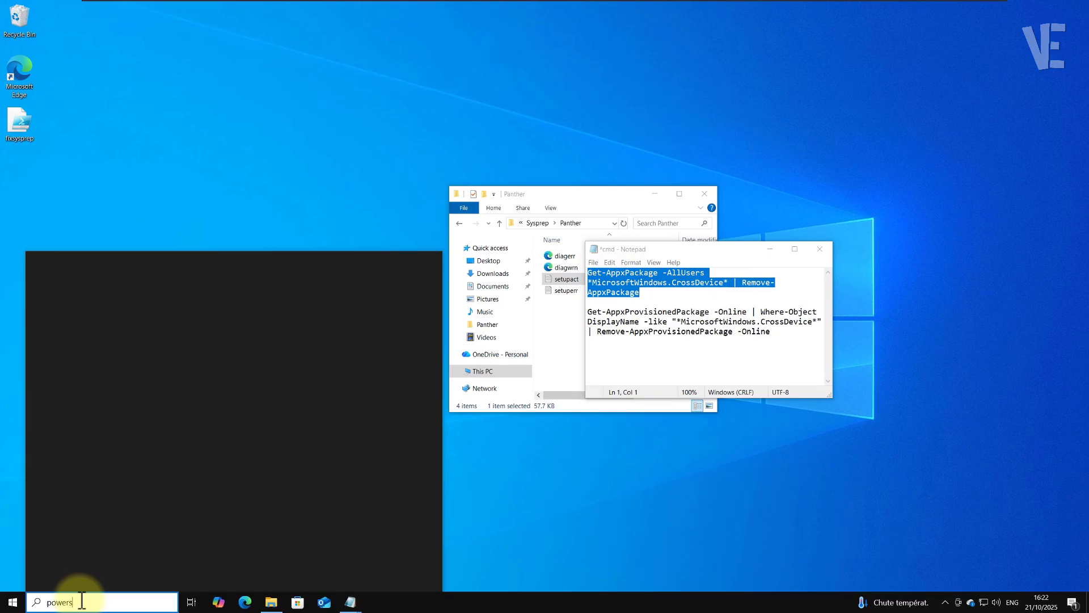
type("hell")
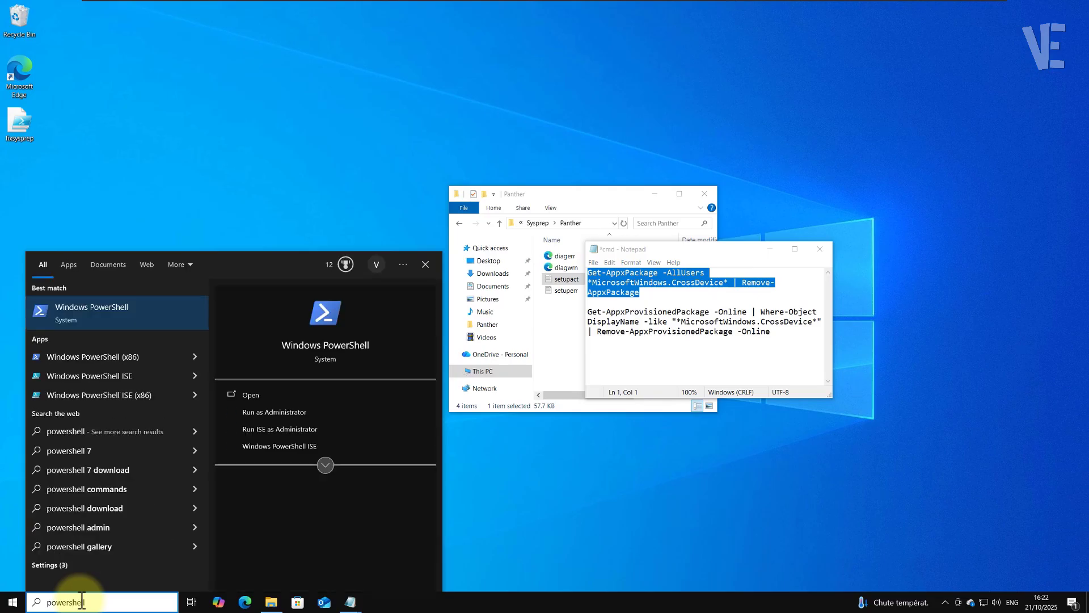
left_click(279, 415)
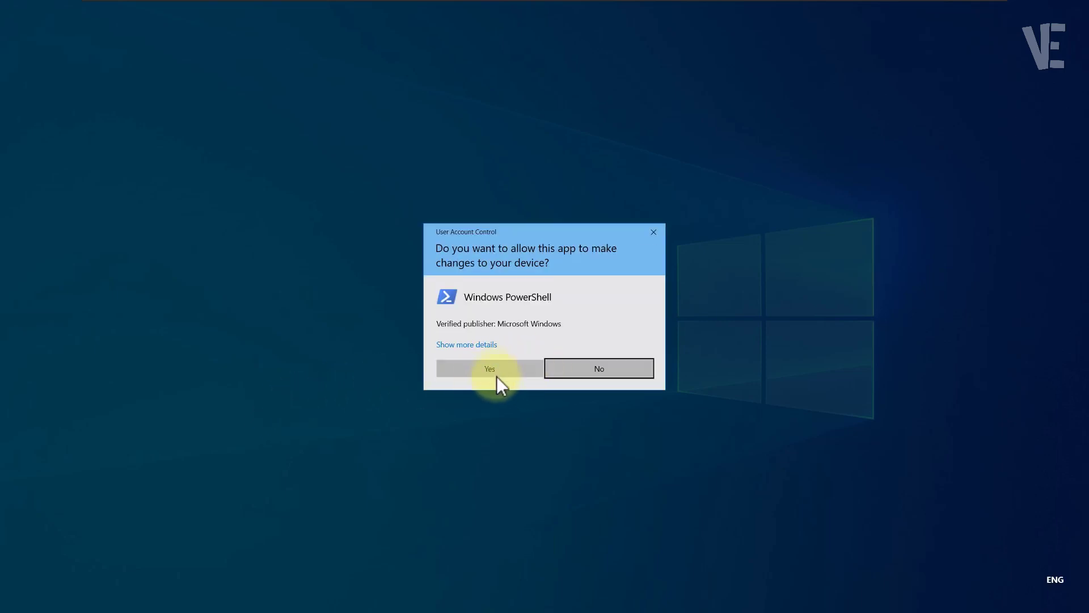
left_click(492, 371)
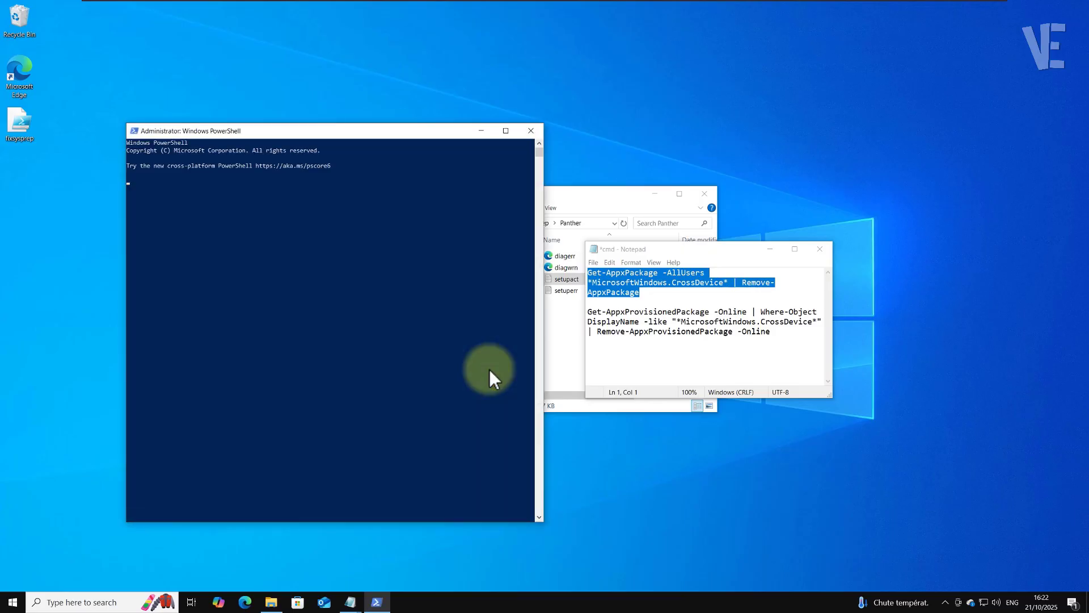
Paste and run the Remove-AppxPackage command for MicrosoftWindows.CrossDevice.
right_click(320, 132)
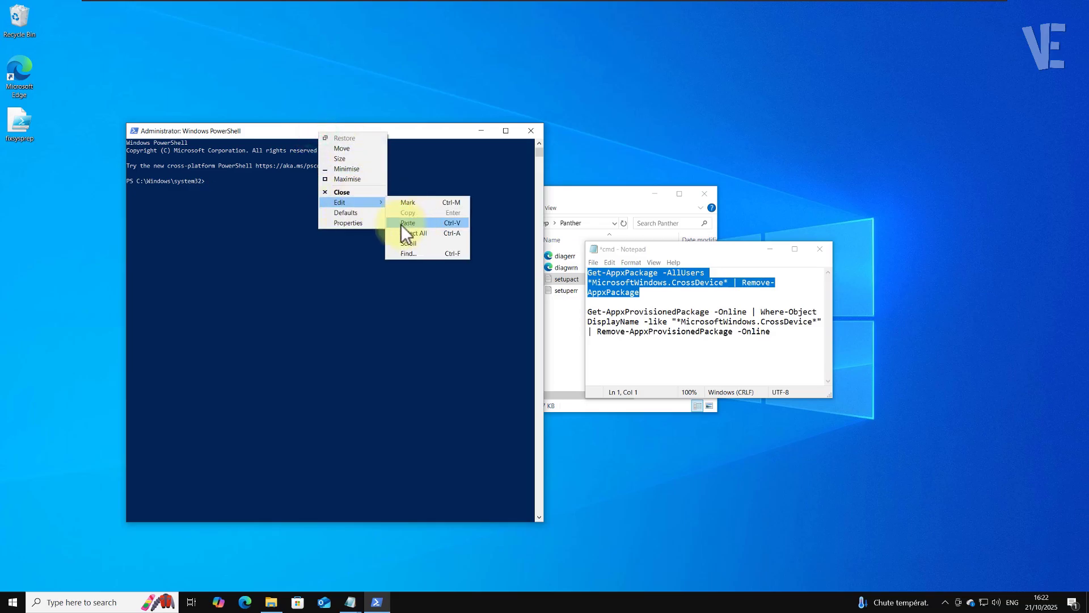
left_click(416, 224)
key("Return")
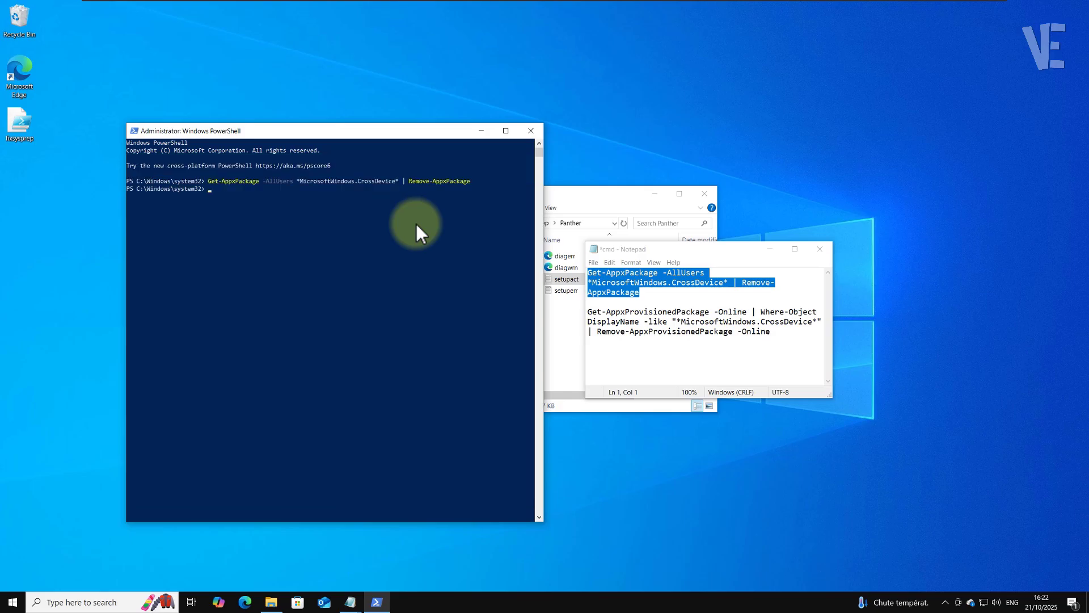
Copy the provisioned-package removal command from Notepad and paste it at the PowerShell prompt.
mouse_move(770, 331)
left_mouse_down()
mouse_move(578, 318)
mouse_move(590, 311)
left_mouse_up()
right_click(621, 319)
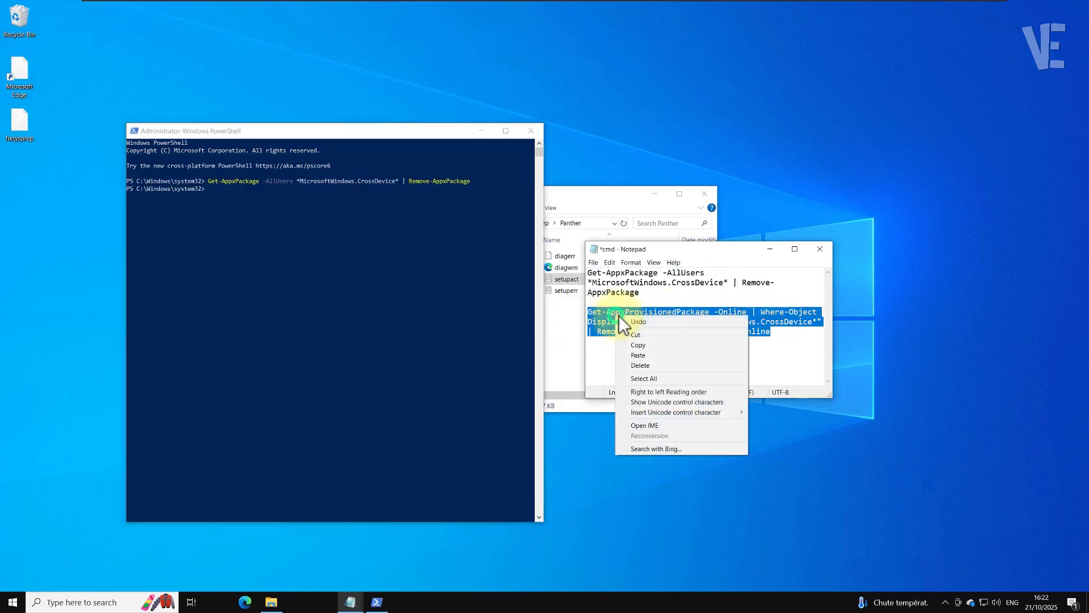
left_click(647, 345)
right_click(308, 132)
mouse_move(337, 202)
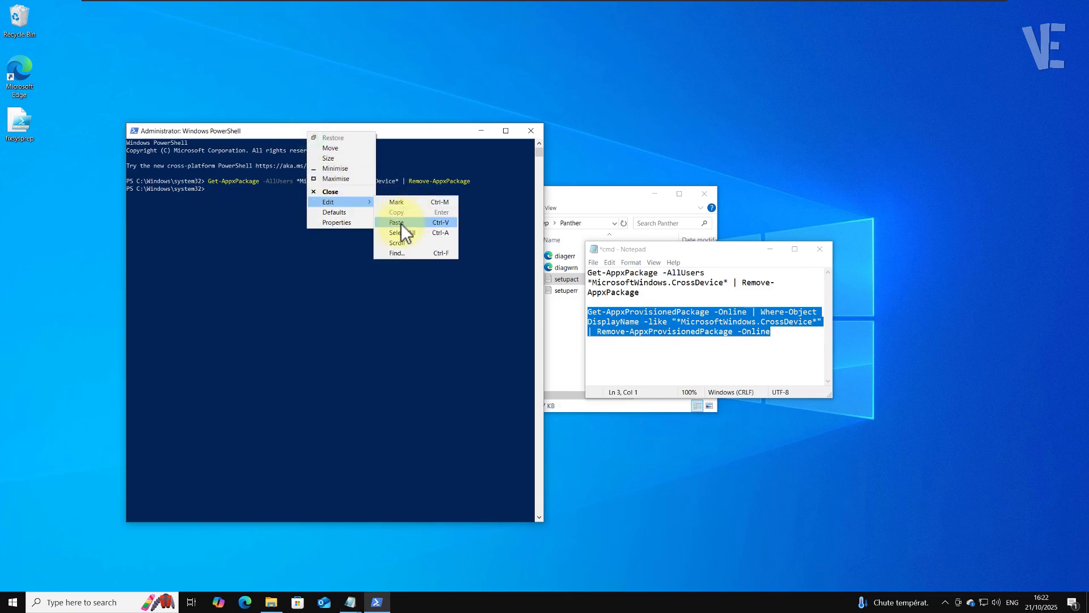
left_click(401, 223)
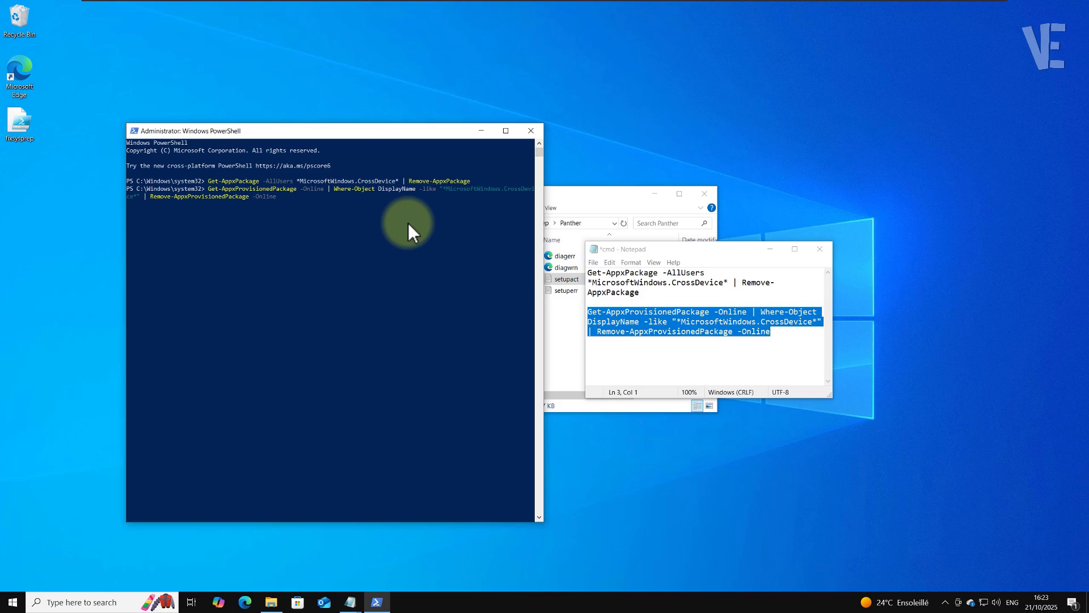
Close PowerShell, minimize Notepad, and run sysprep as administrator from the Sysprep folder.
left_click(532, 127)
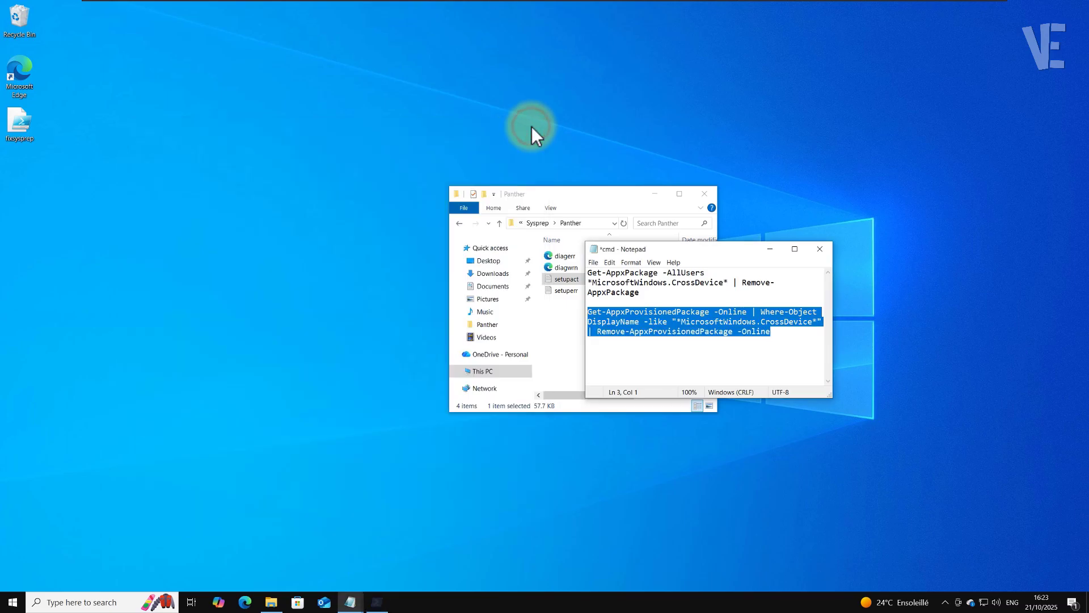
left_click(768, 251)
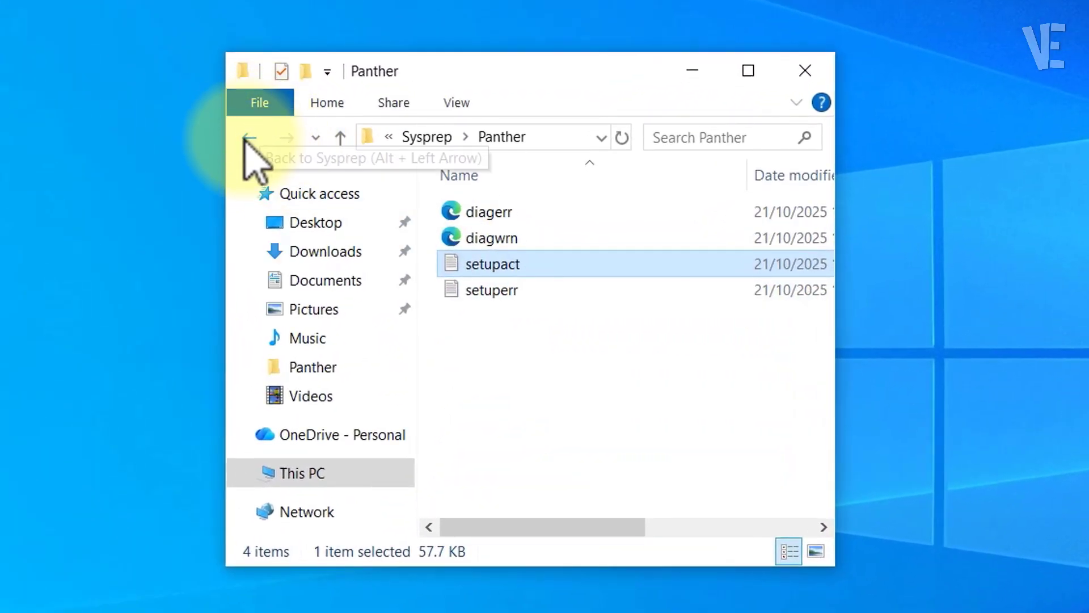
left_click(249, 137)
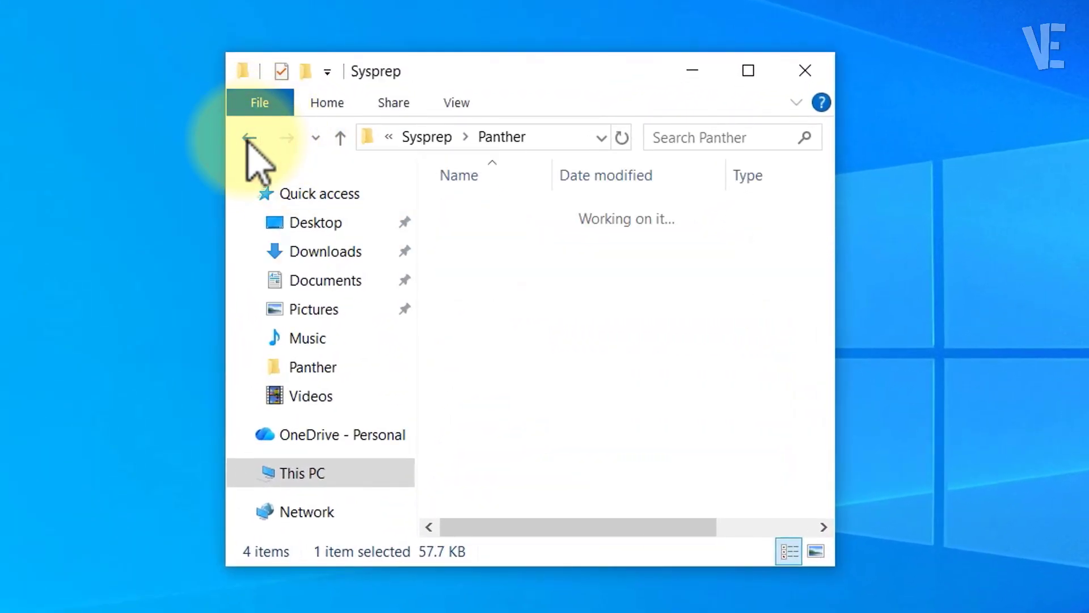
left_click(498, 293)
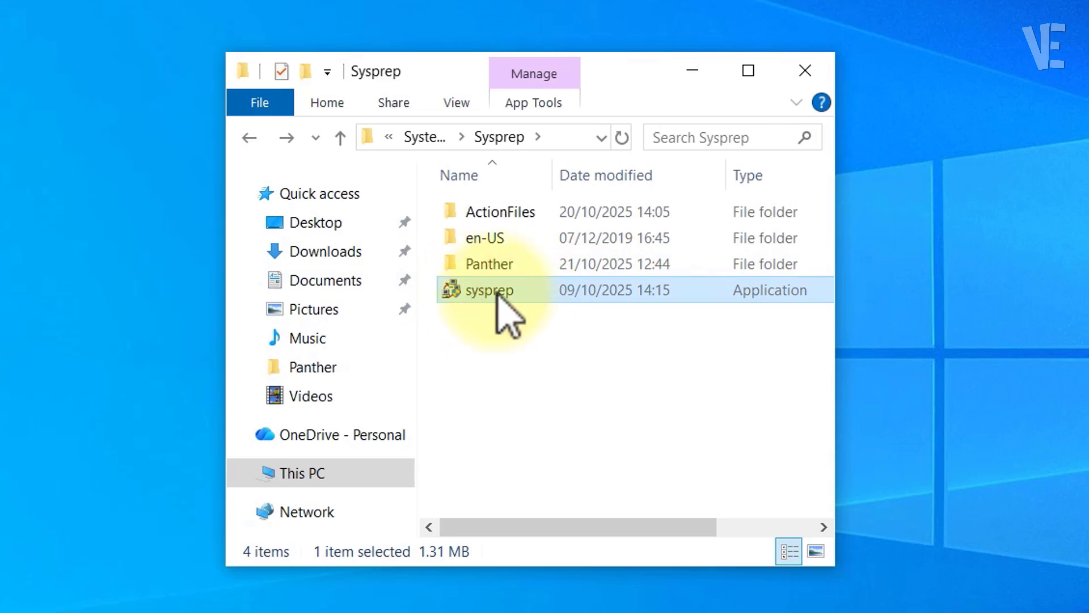
right_click(500, 294)
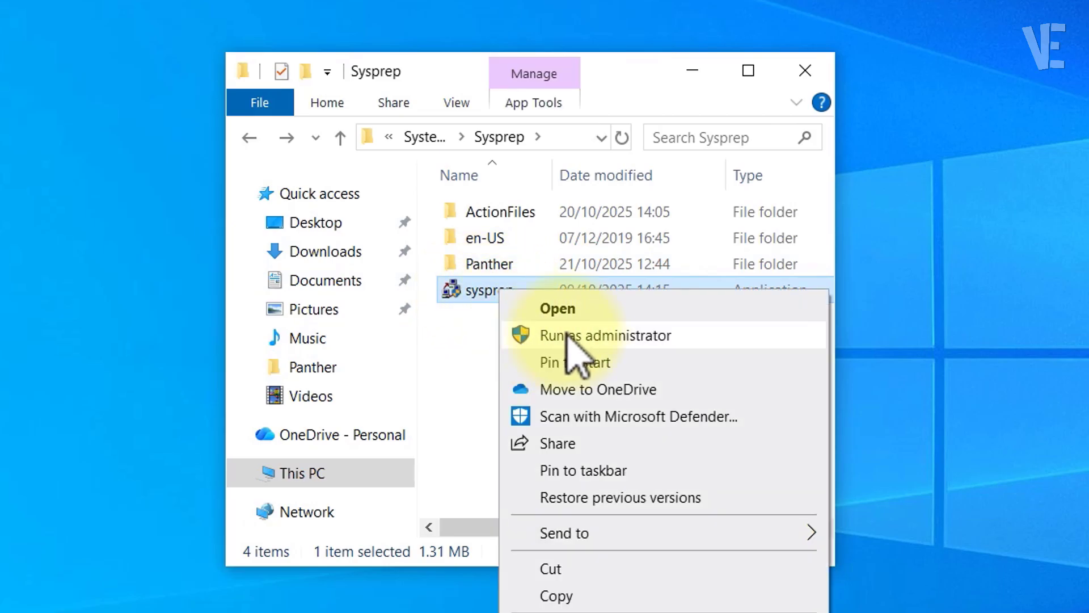
left_click(595, 335)
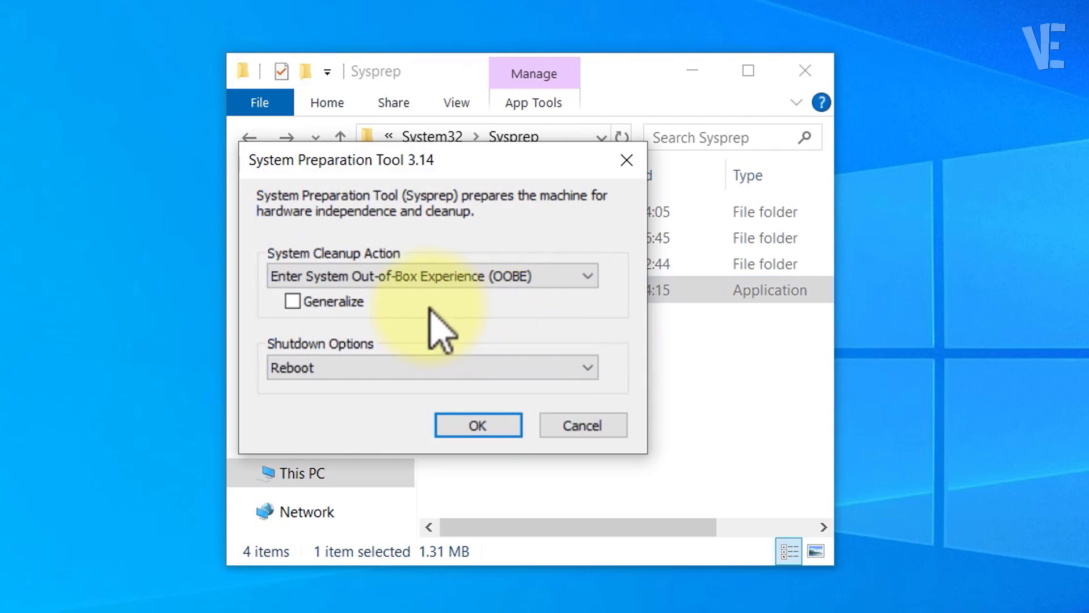
Start Sysprep with OOBE cleanup, Generalize and Shutdown, then minimize Explorer.
left_click(389, 275)
left_click(384, 295)
left_click(292, 301)
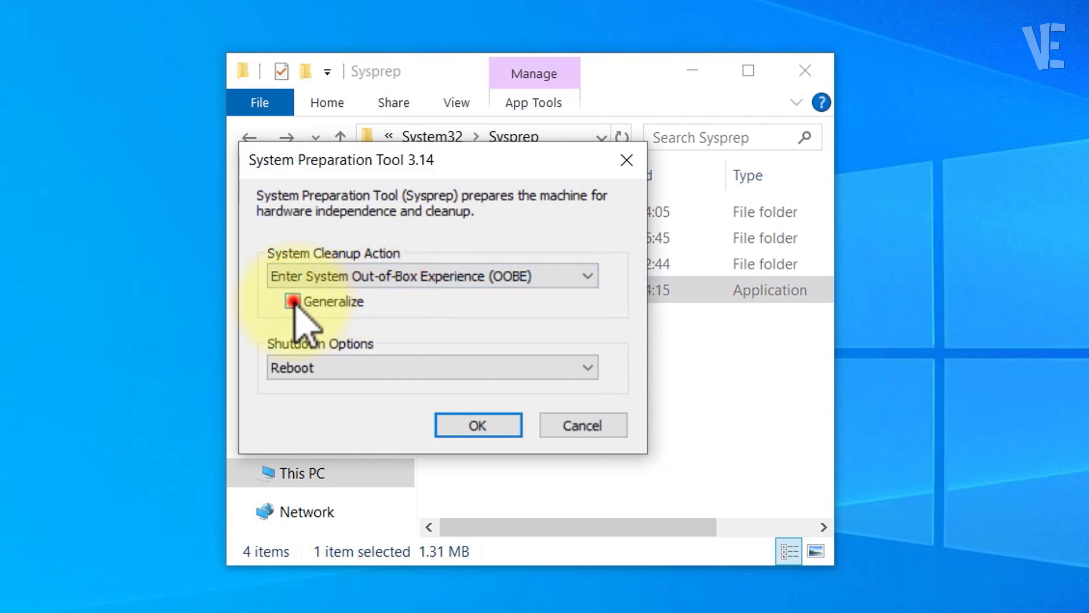
left_click(306, 368)
left_click(317, 421)
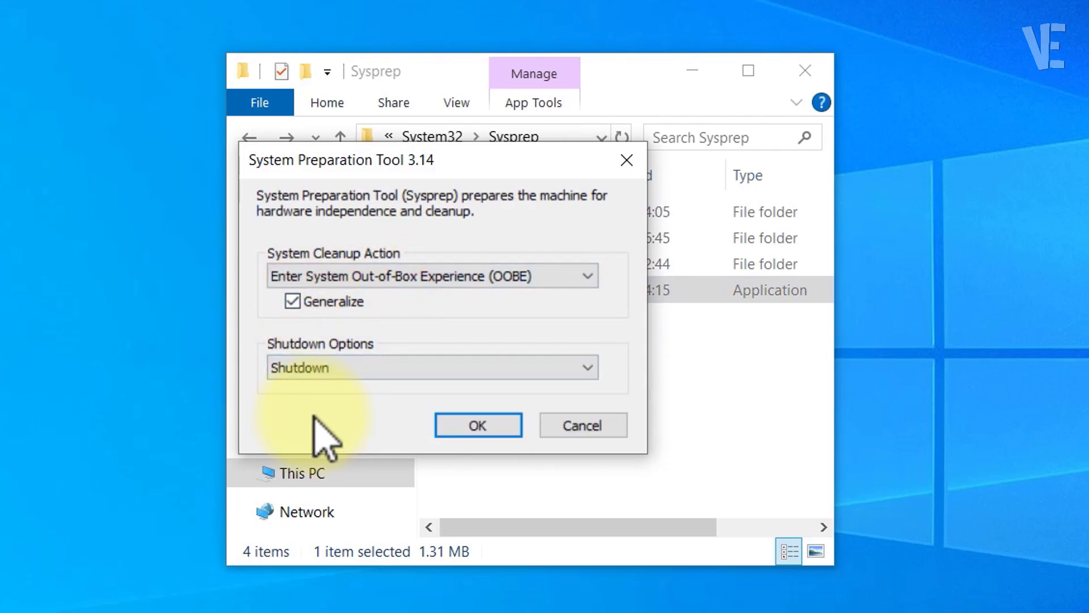
left_click(478, 429)
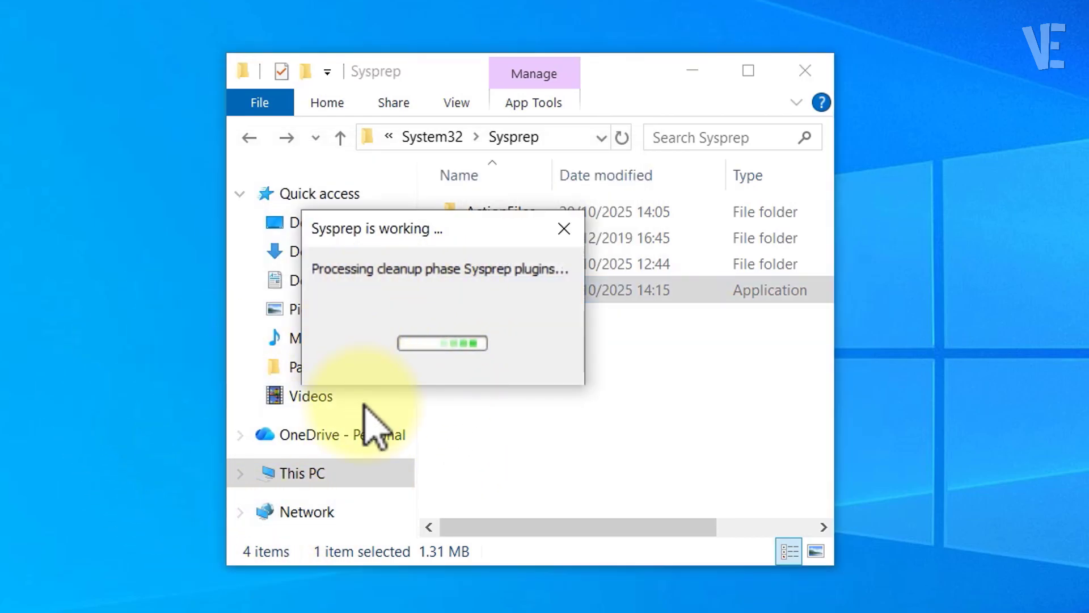
left_click(692, 70)
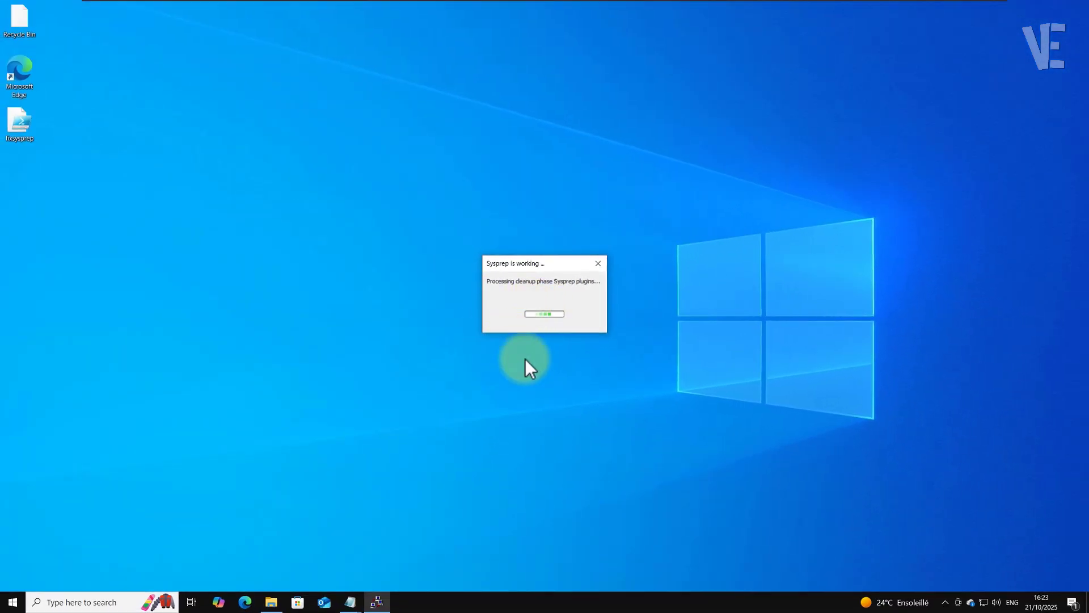